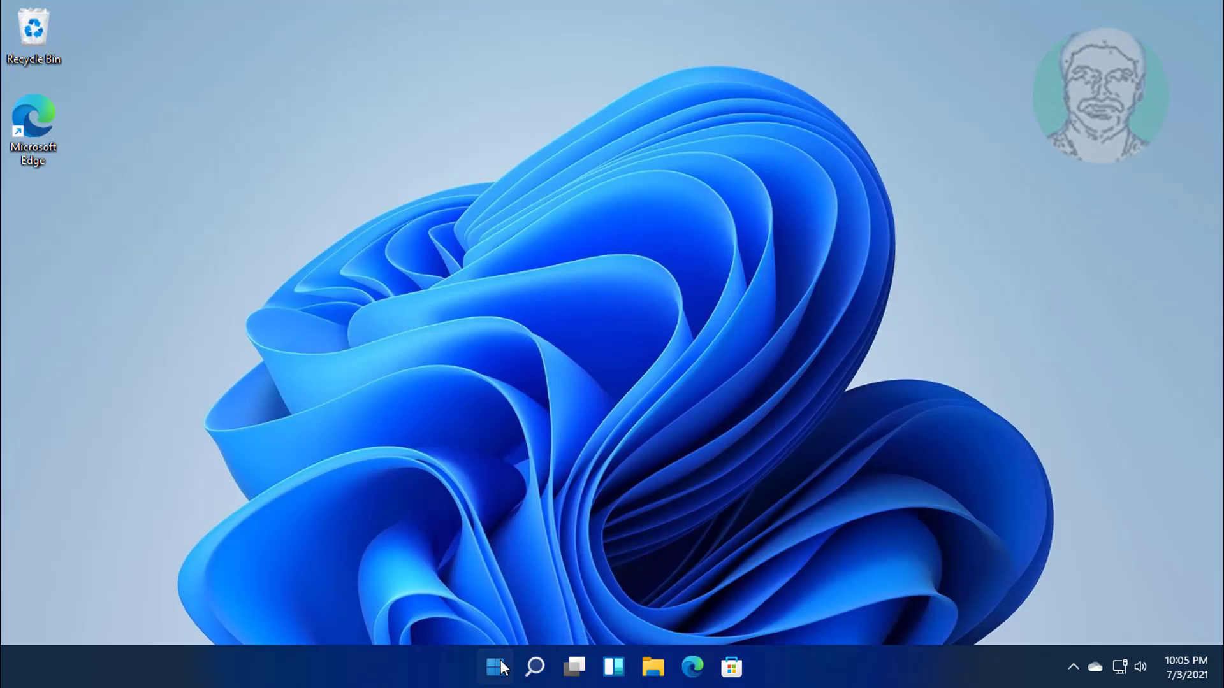
Launch Settings from the Start menu and go to Network & internet.
click(500, 664)
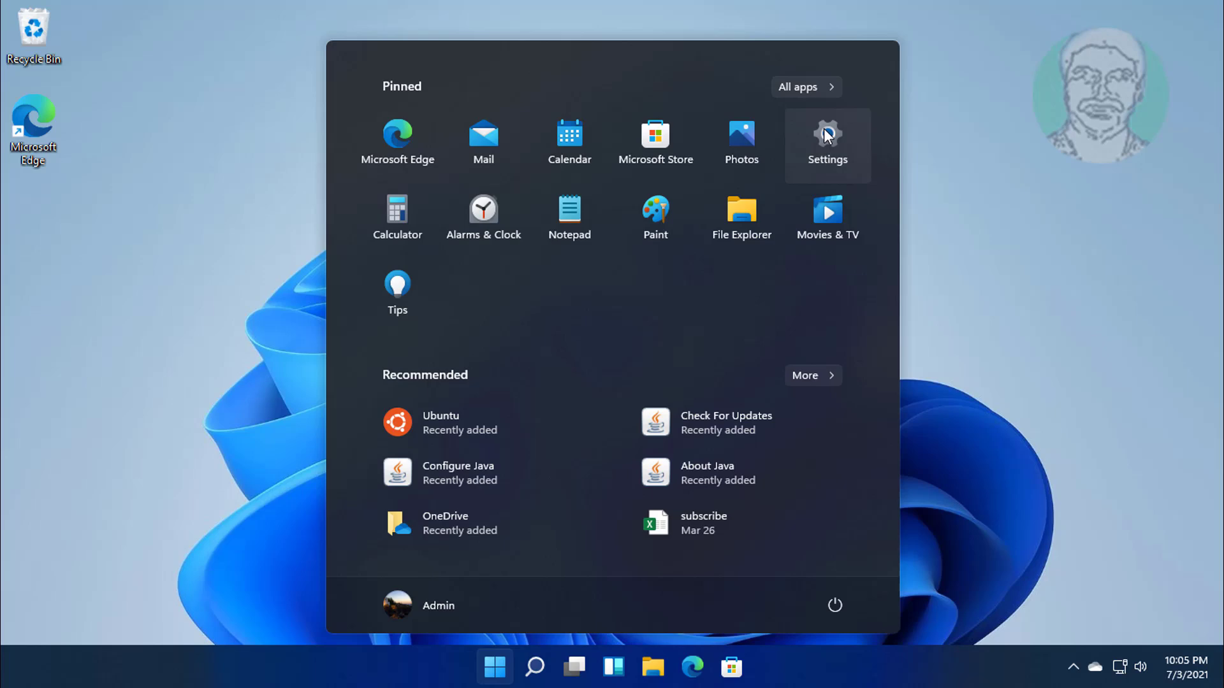
click(830, 136)
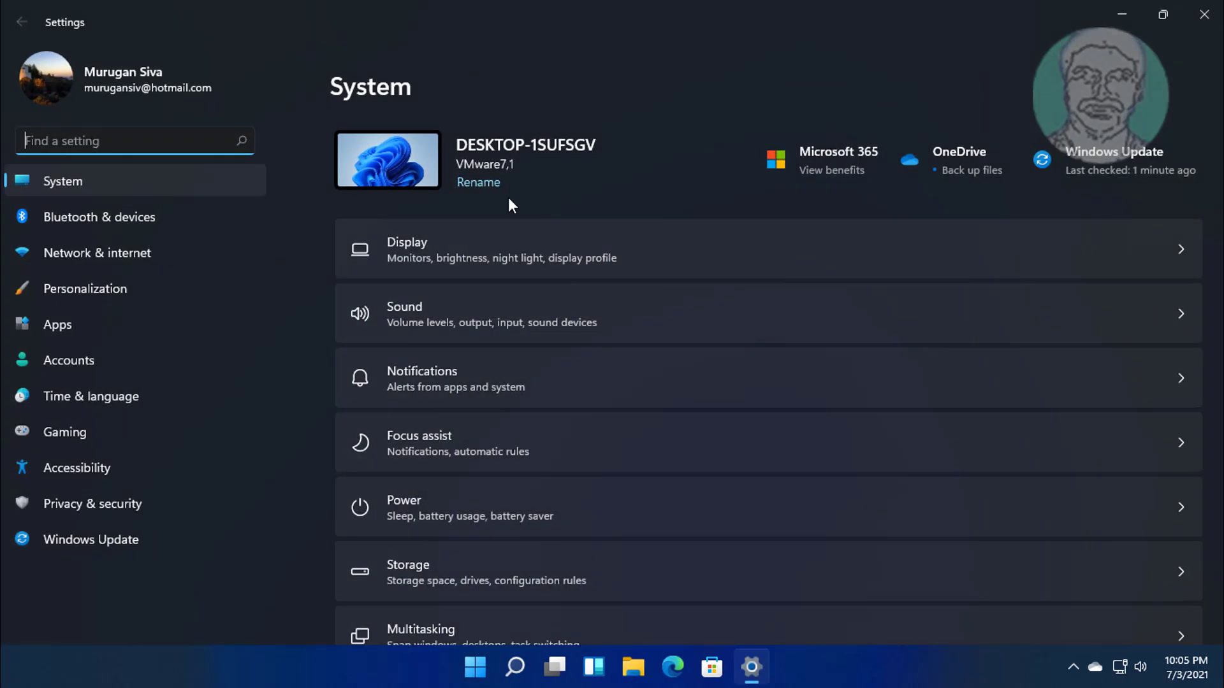
click(139, 255)
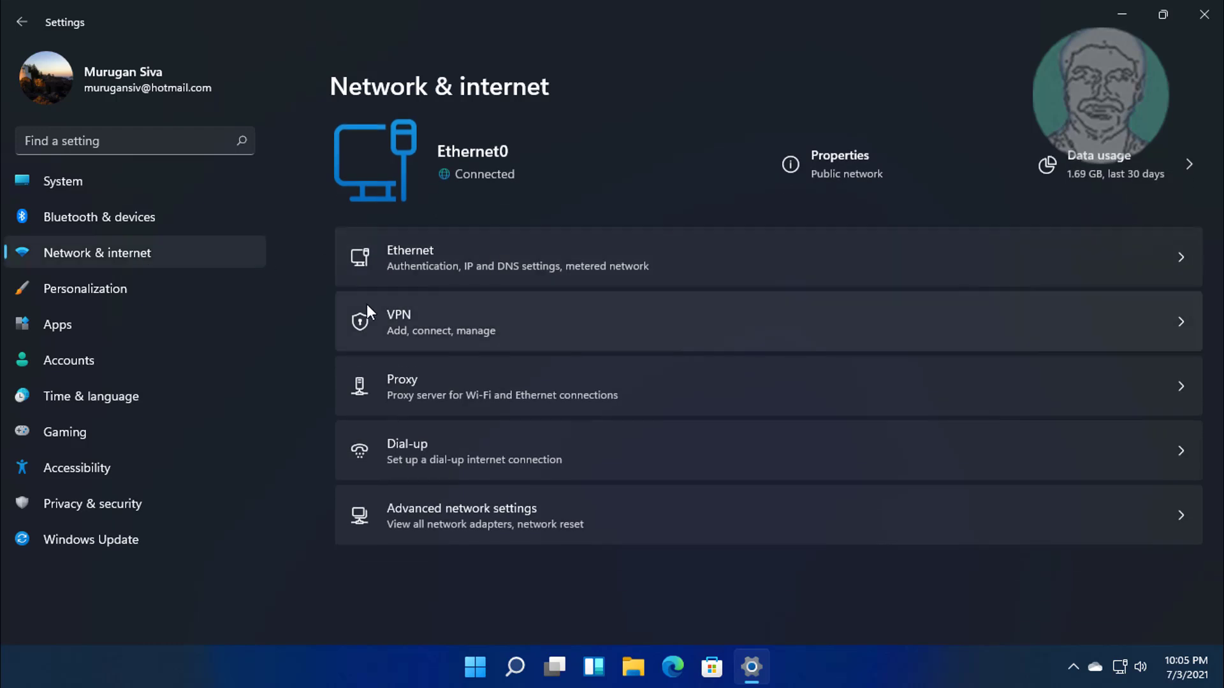
On the VPN page, add a VPN connection with Windows (built-in) as the provider.
click(461, 325)
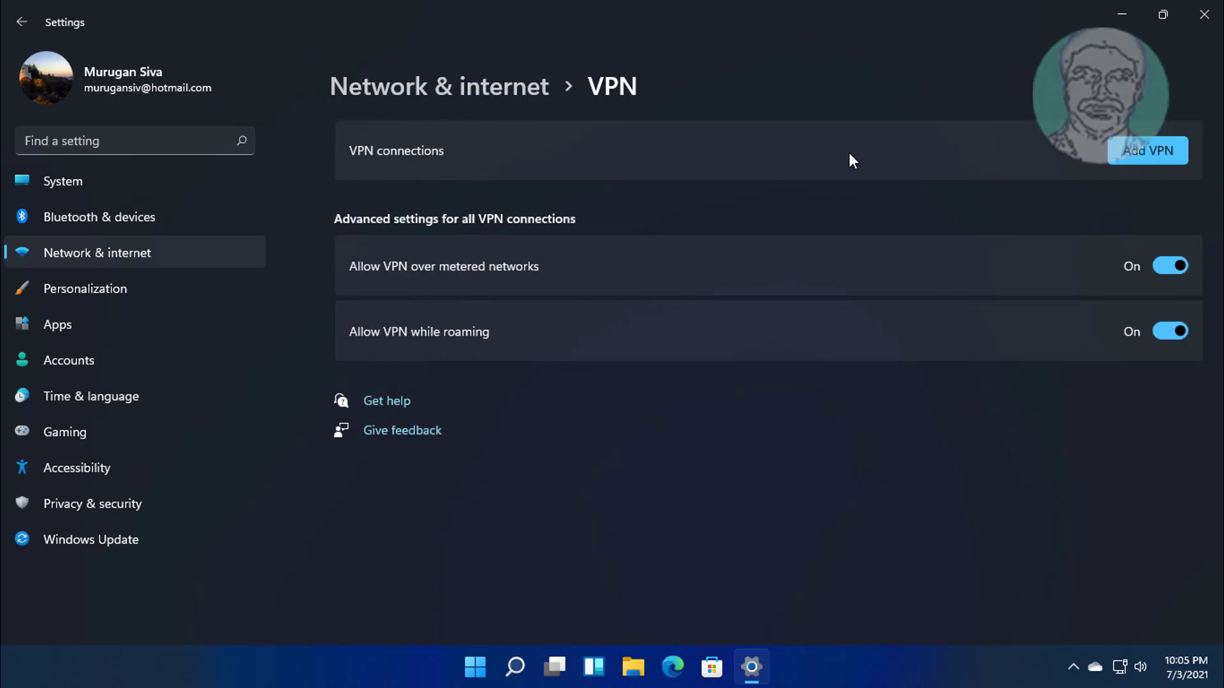
click(1150, 146)
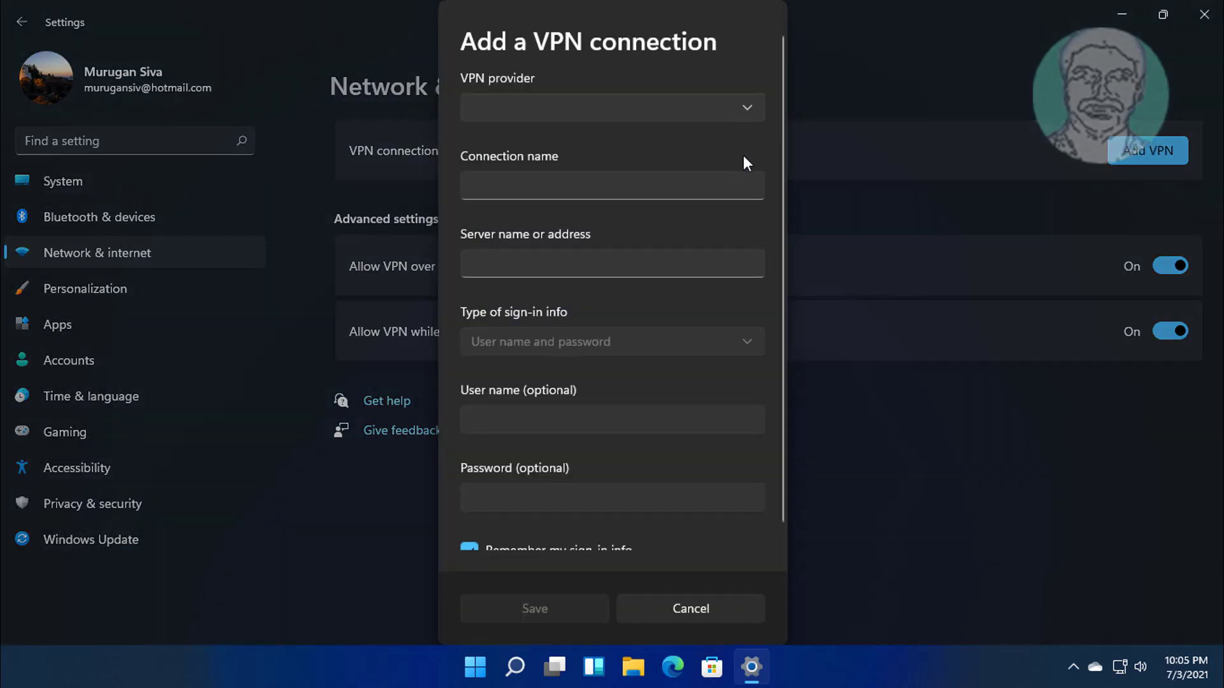
click(579, 105)
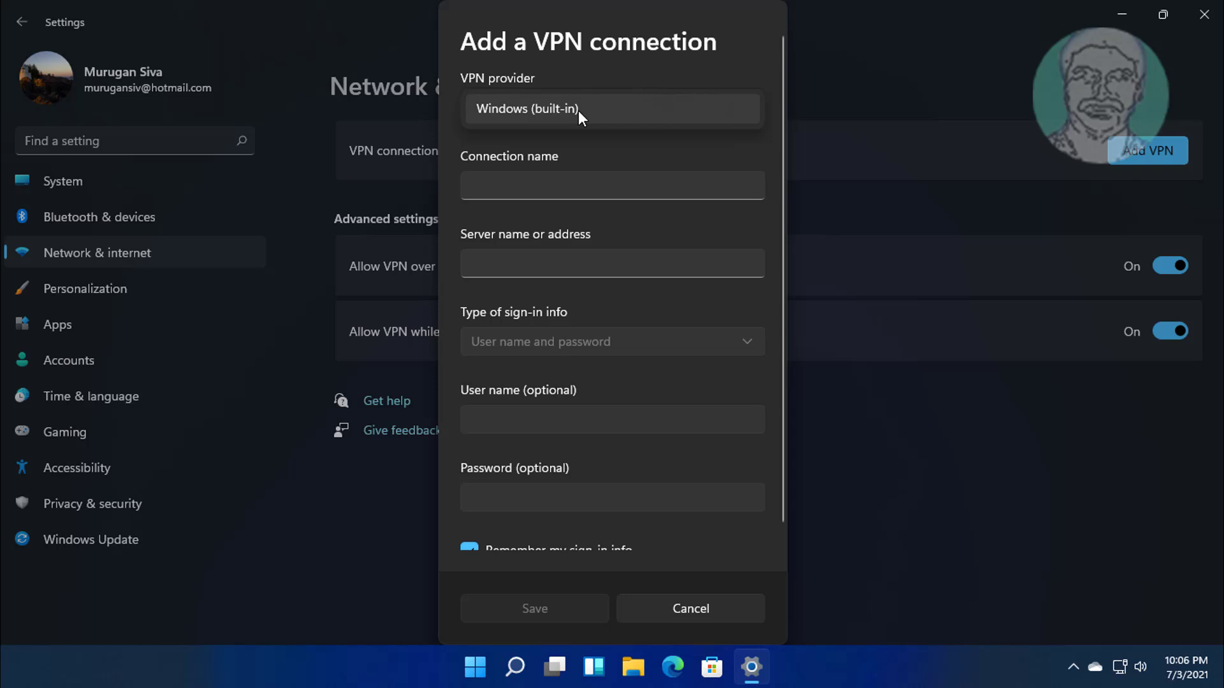
click(567, 117)
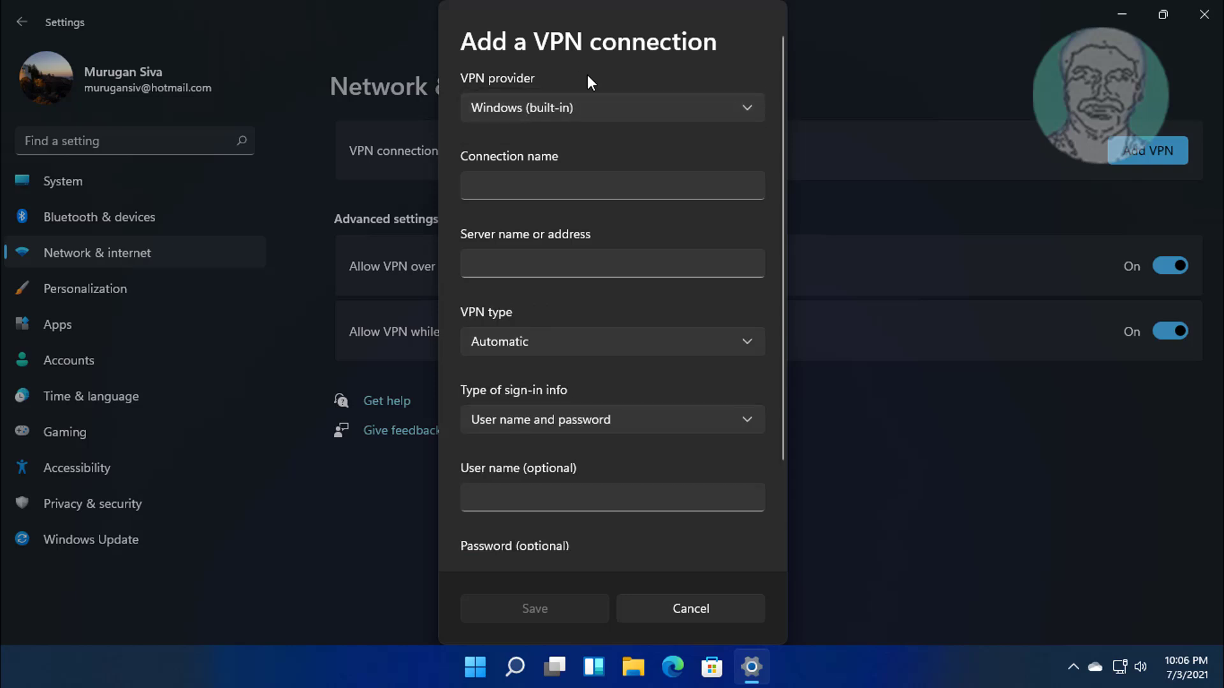
Name the connection 'New VPN Connection' and move to the server address field.
click(525, 183)
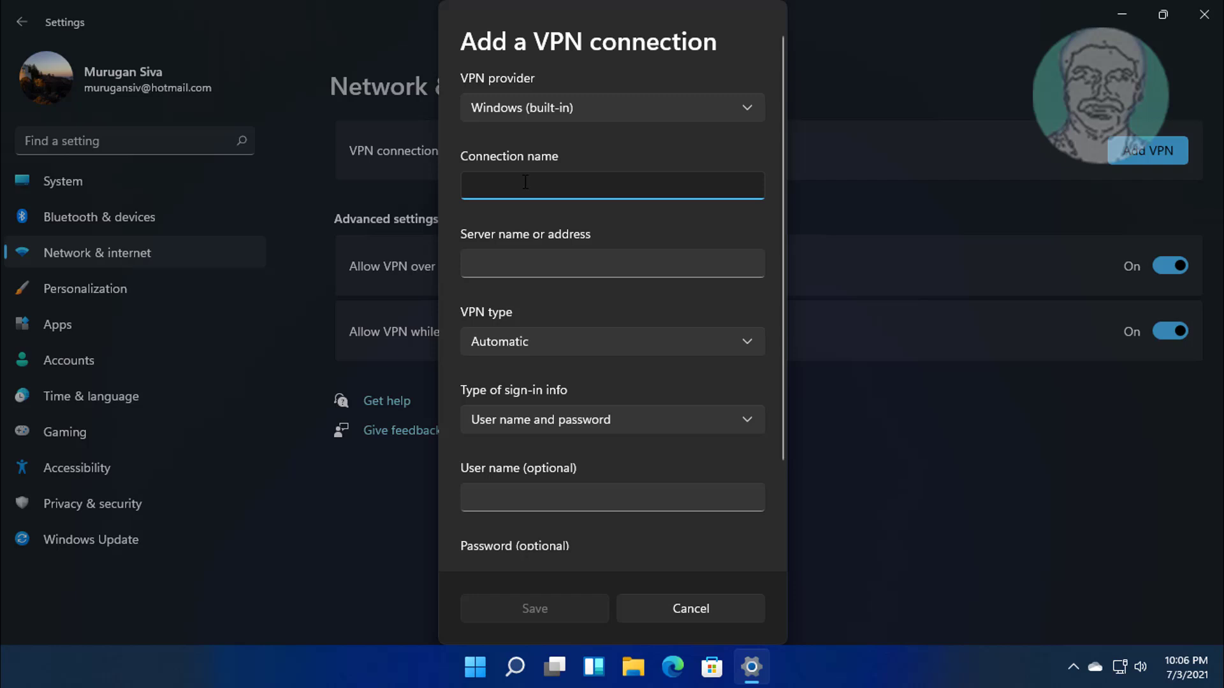
text(New)
text( VP)
text(N c)
key(BackSpace)
text(Connection)
key(Tab)
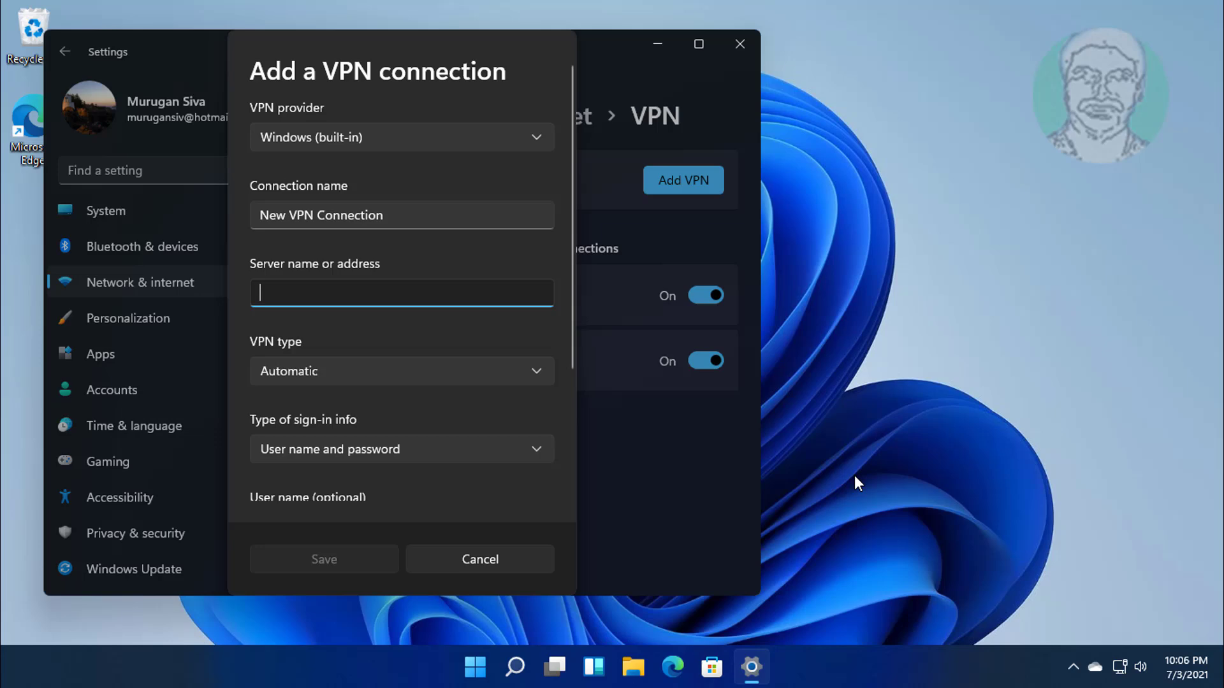
Open vpnbook.com in Edge, go to the free VPN accounts page, and dismiss the ad.
click(674, 668)
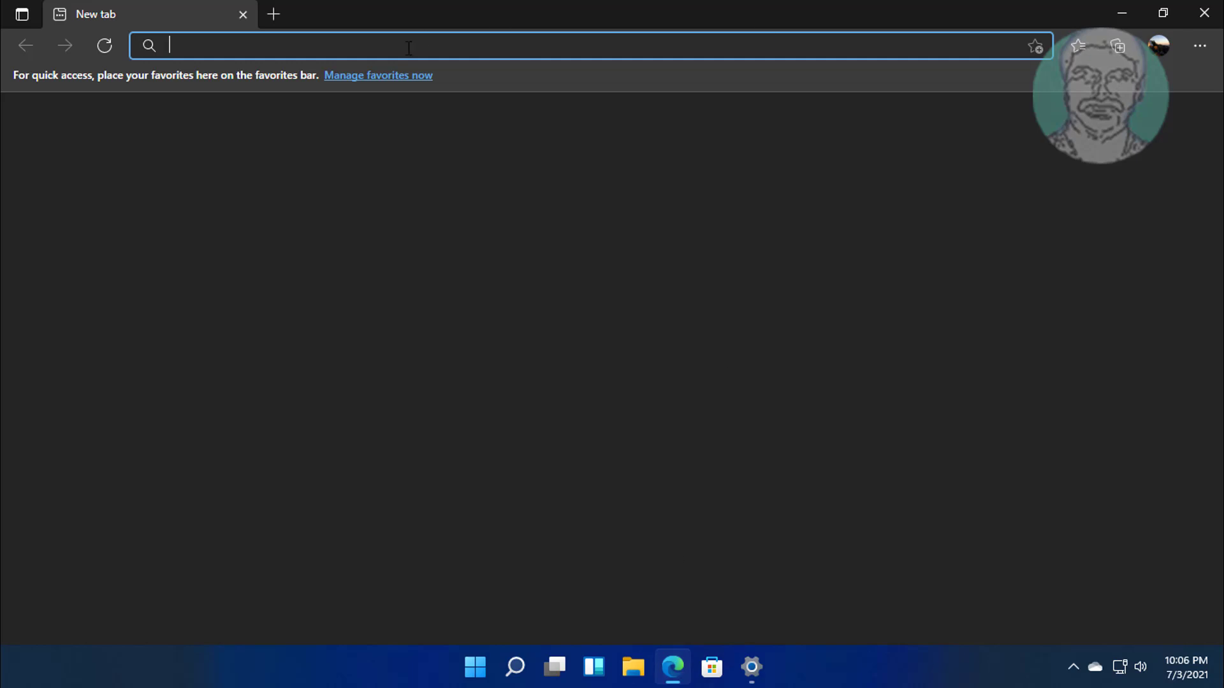
text(vp)
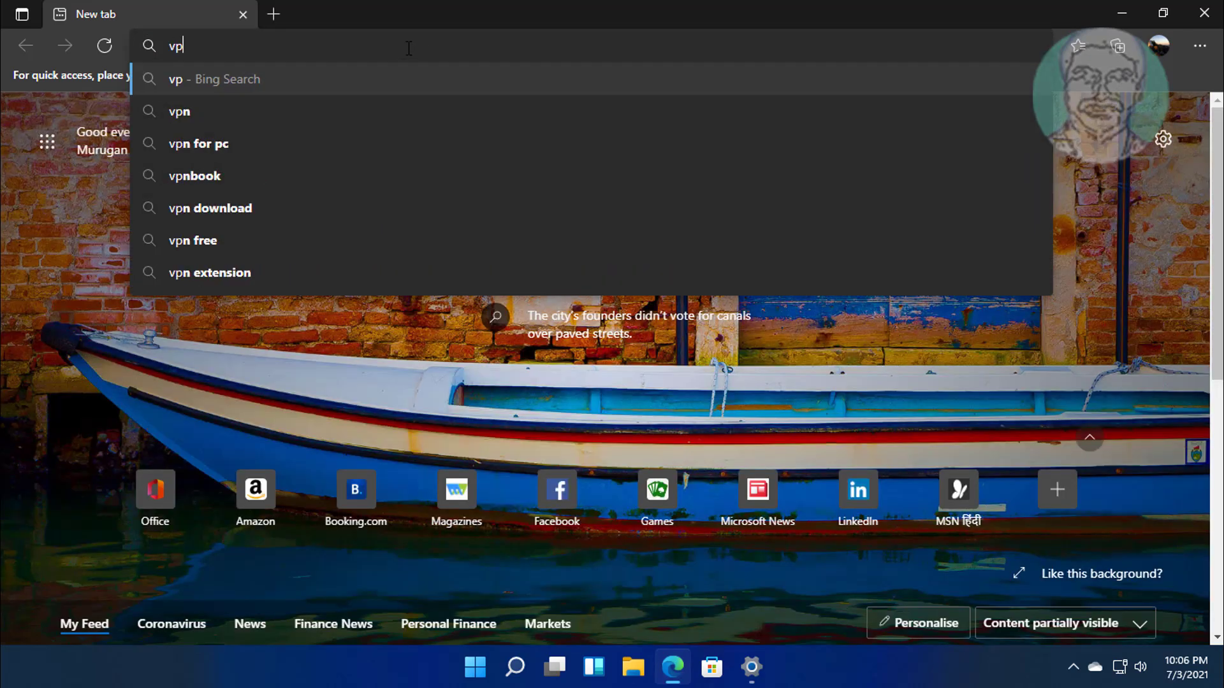
text(nbook.)
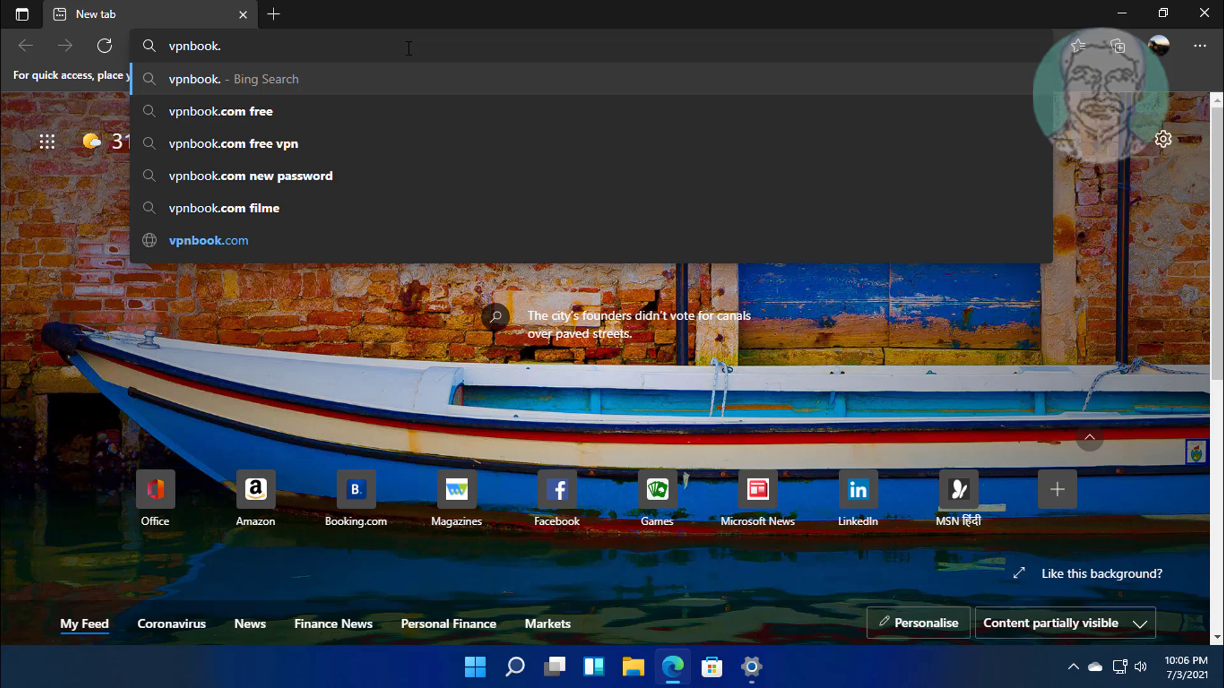
text(com)
key(Return)
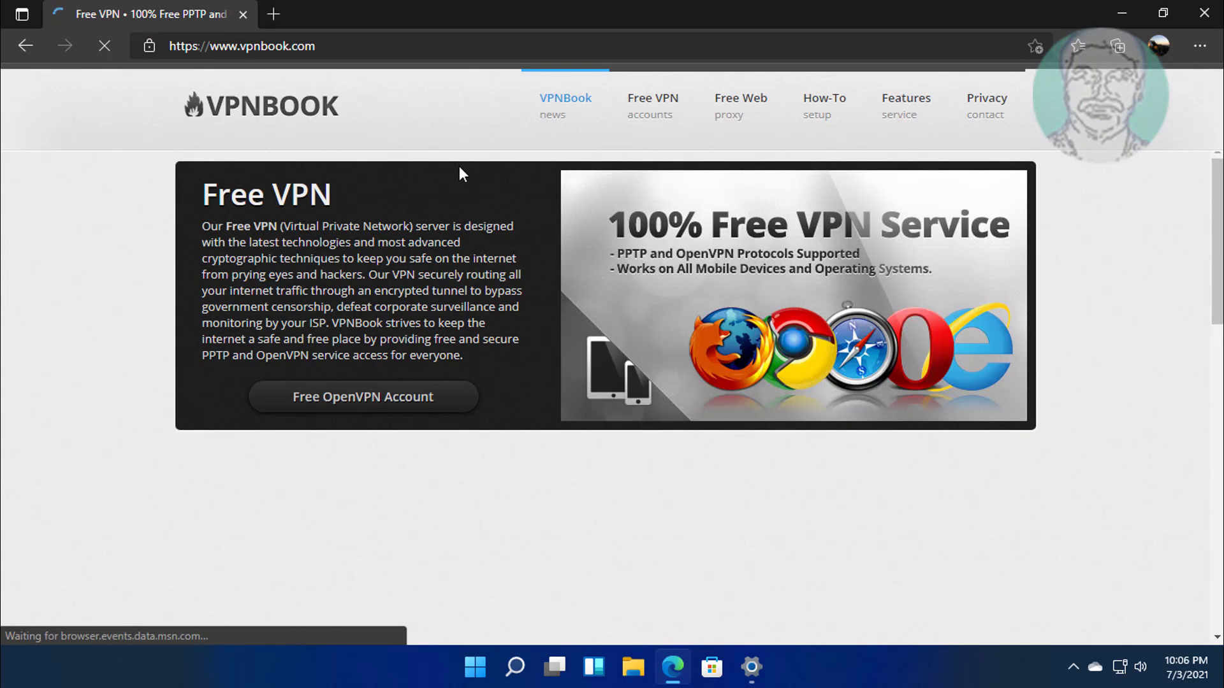
click(369, 409)
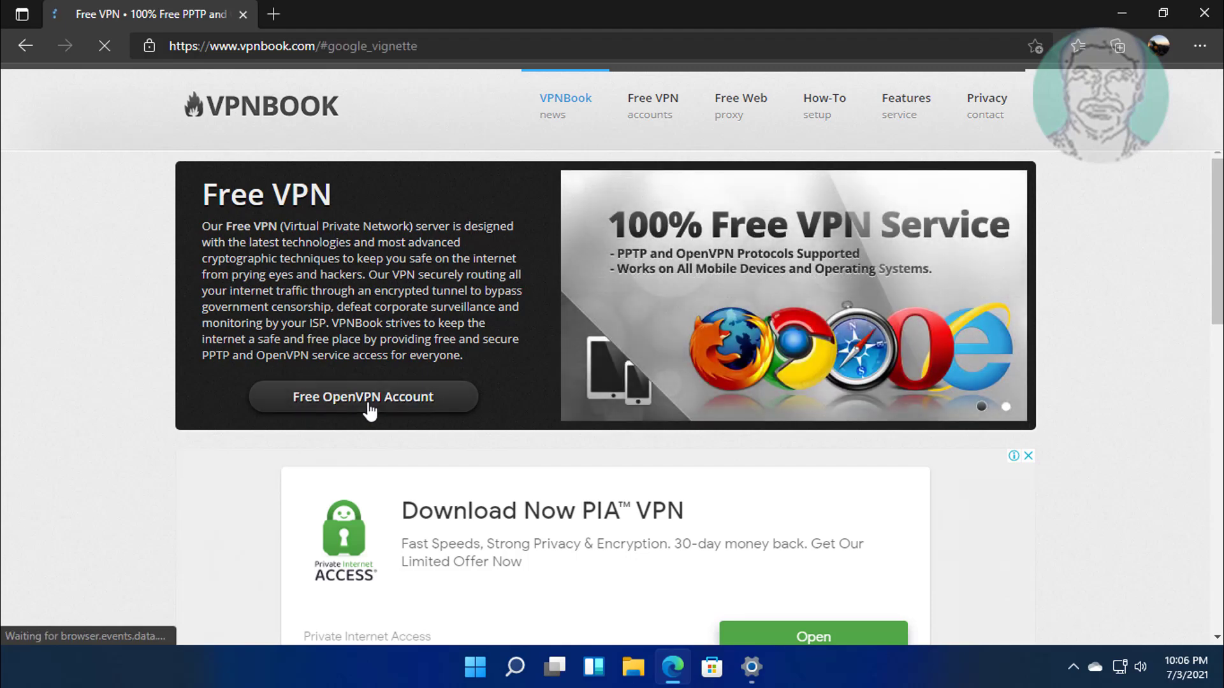
click(645, 427)
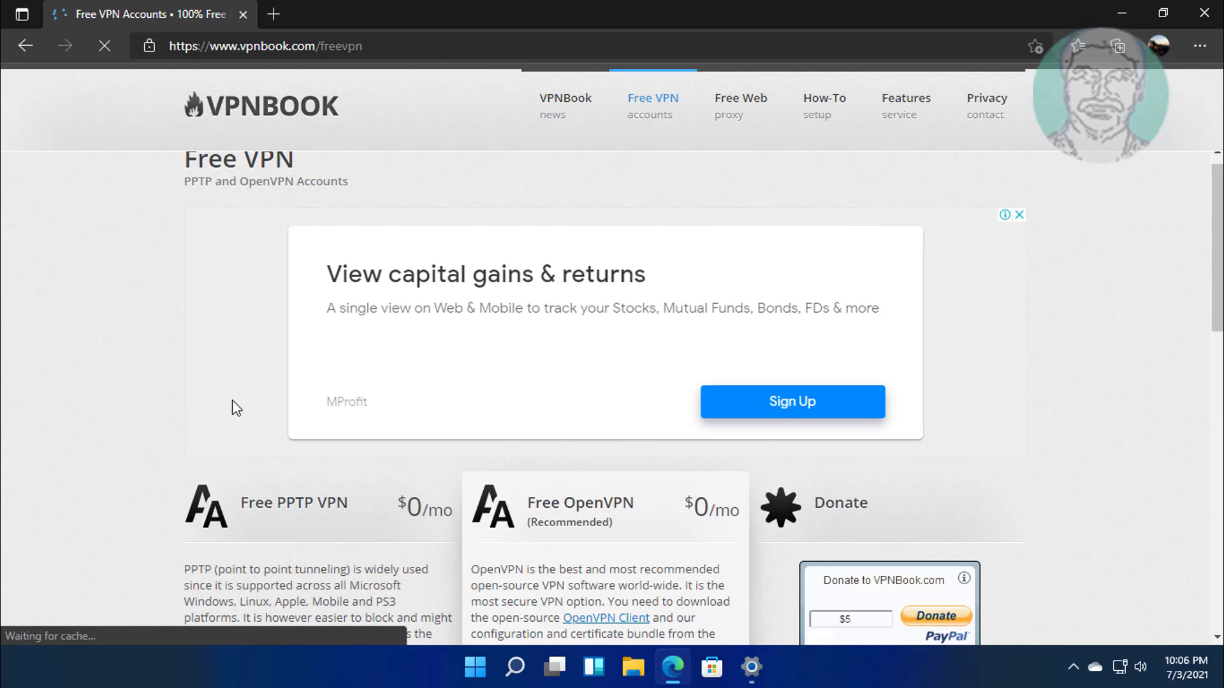
Copy the us1.vpnbook.com server address from the page.
scroll(232, 408, down, 7)
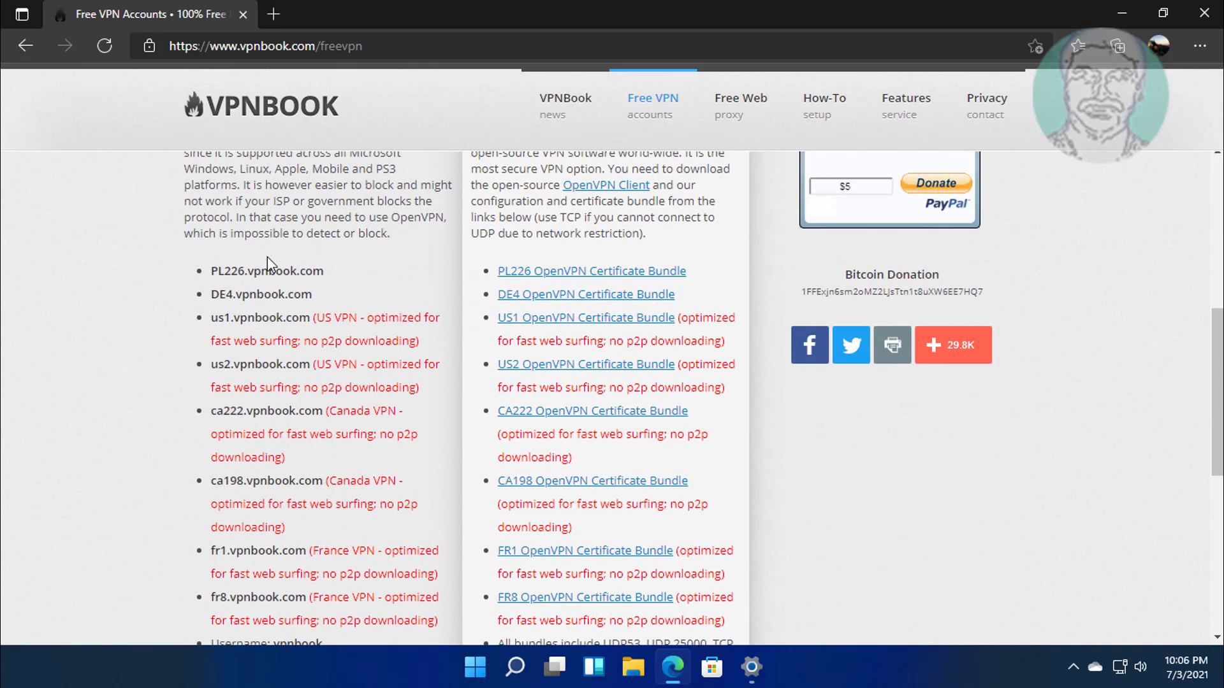
drag(212, 318, 311, 320)
right_click(298, 318)
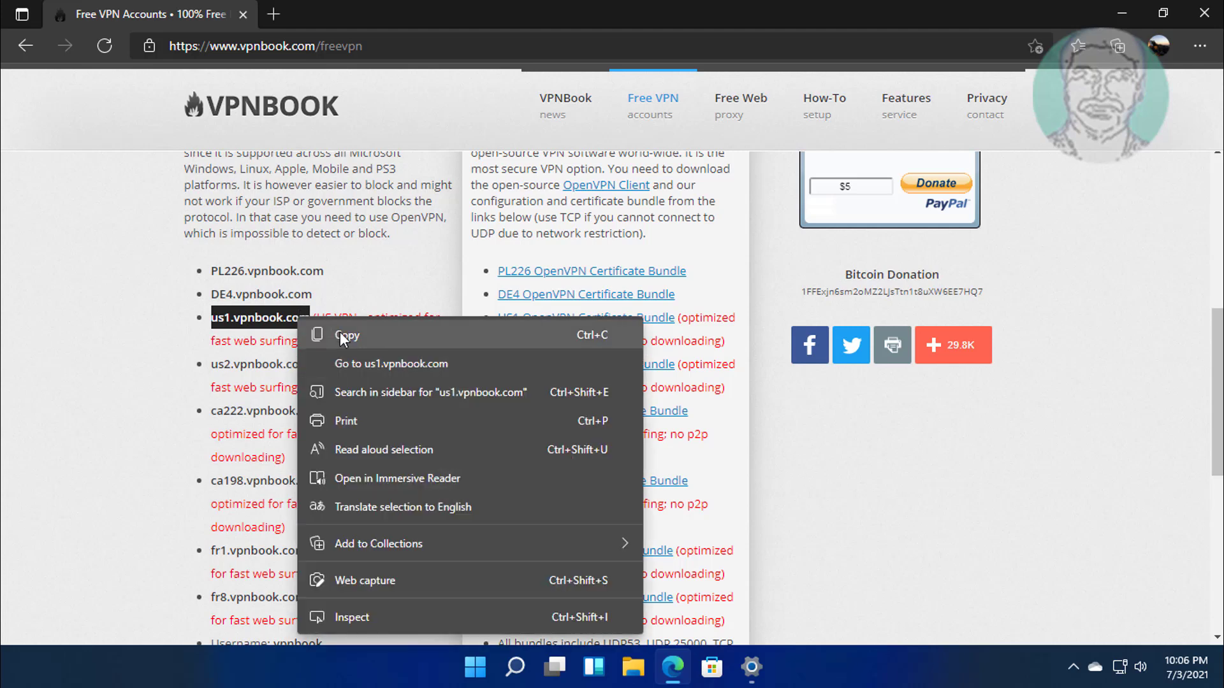
click(341, 336)
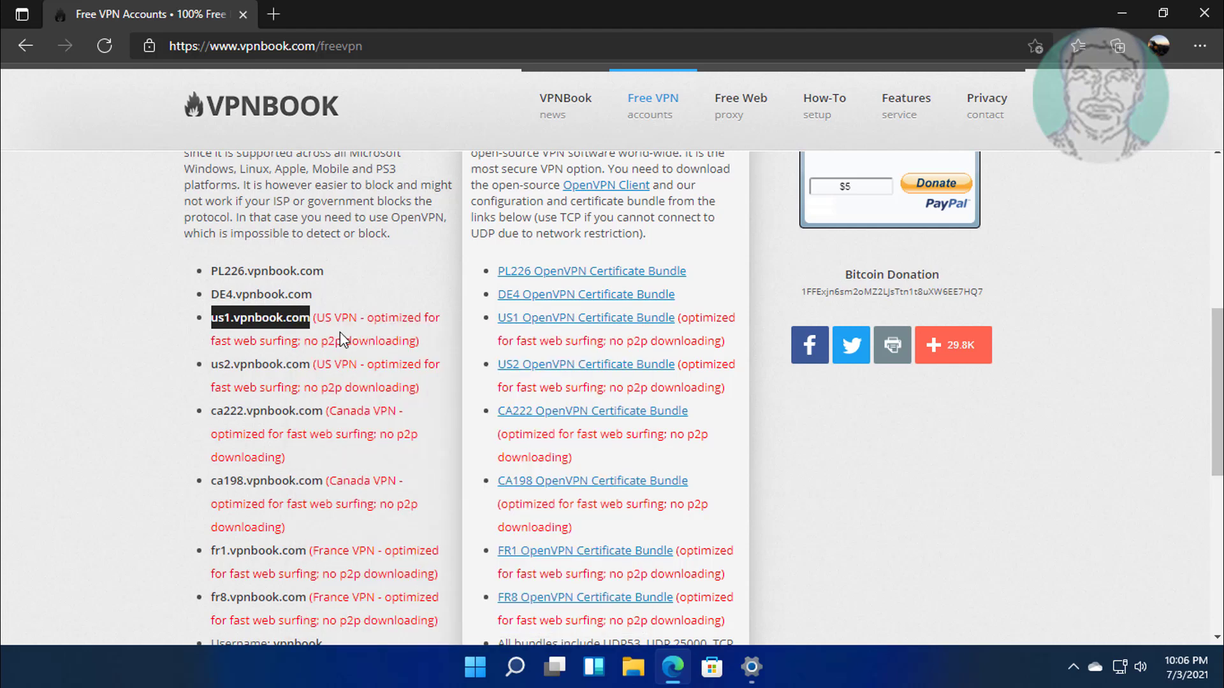
Paste us1.vpnbook.com into the Server name or address field of the VPN form.
click(751, 666)
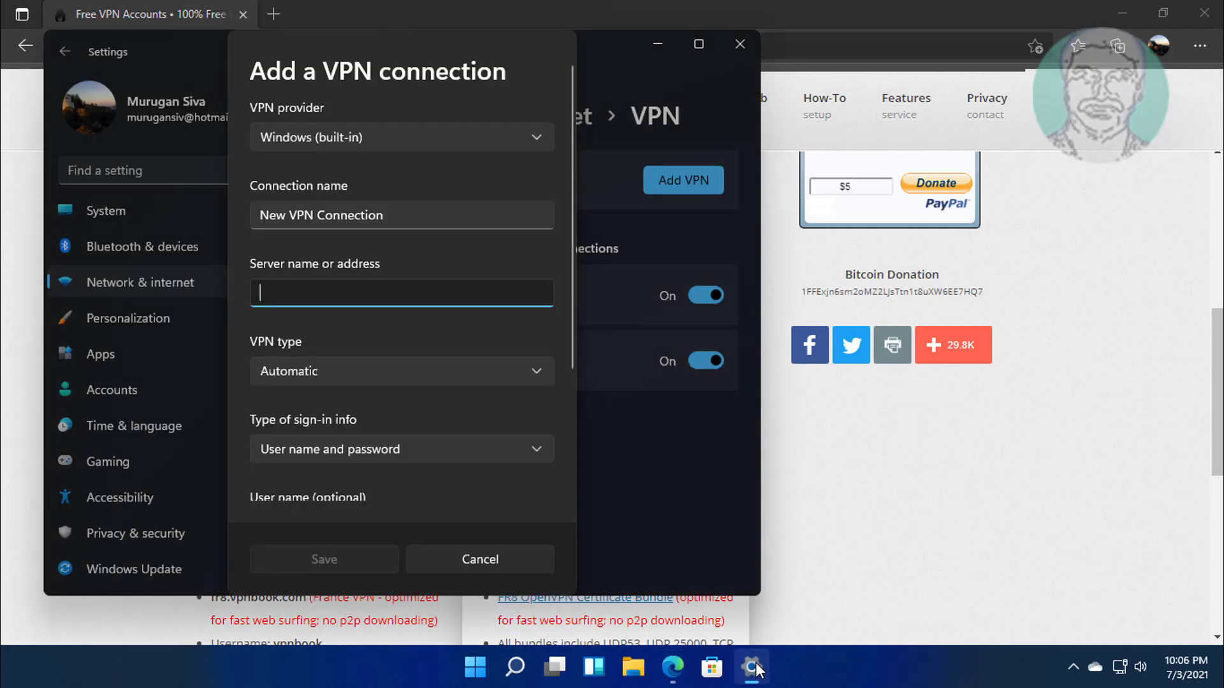
right_click(270, 290)
click(292, 311)
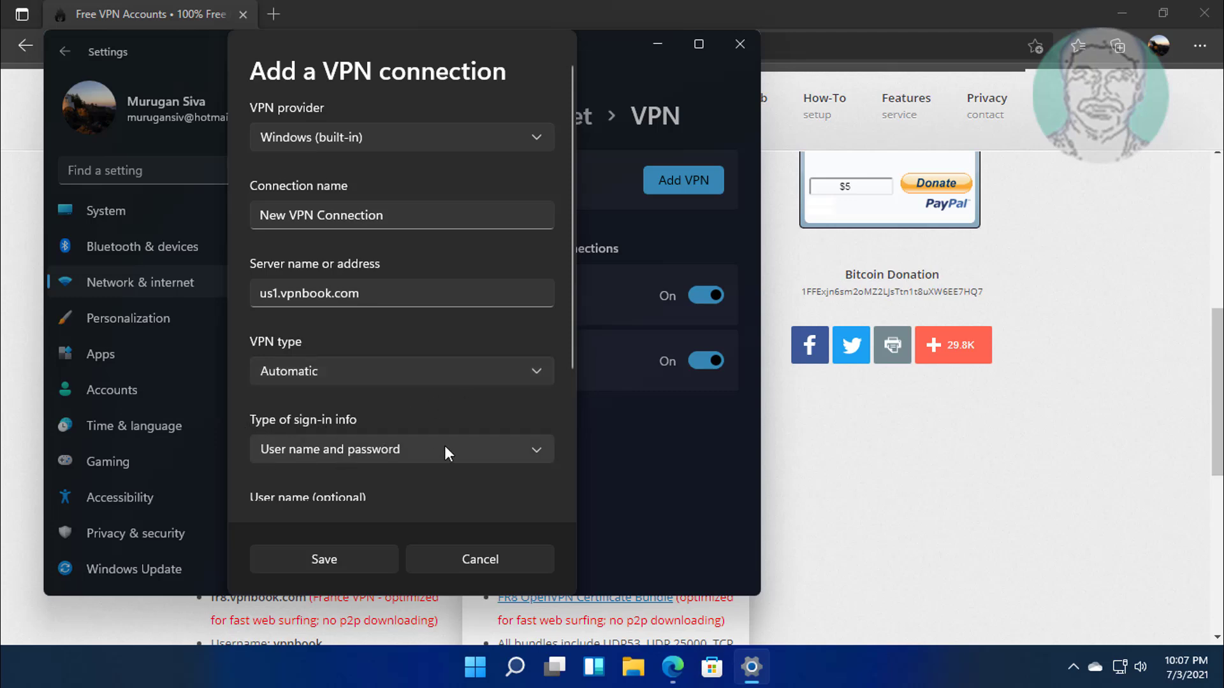
scroll(573, 446, down, 5)
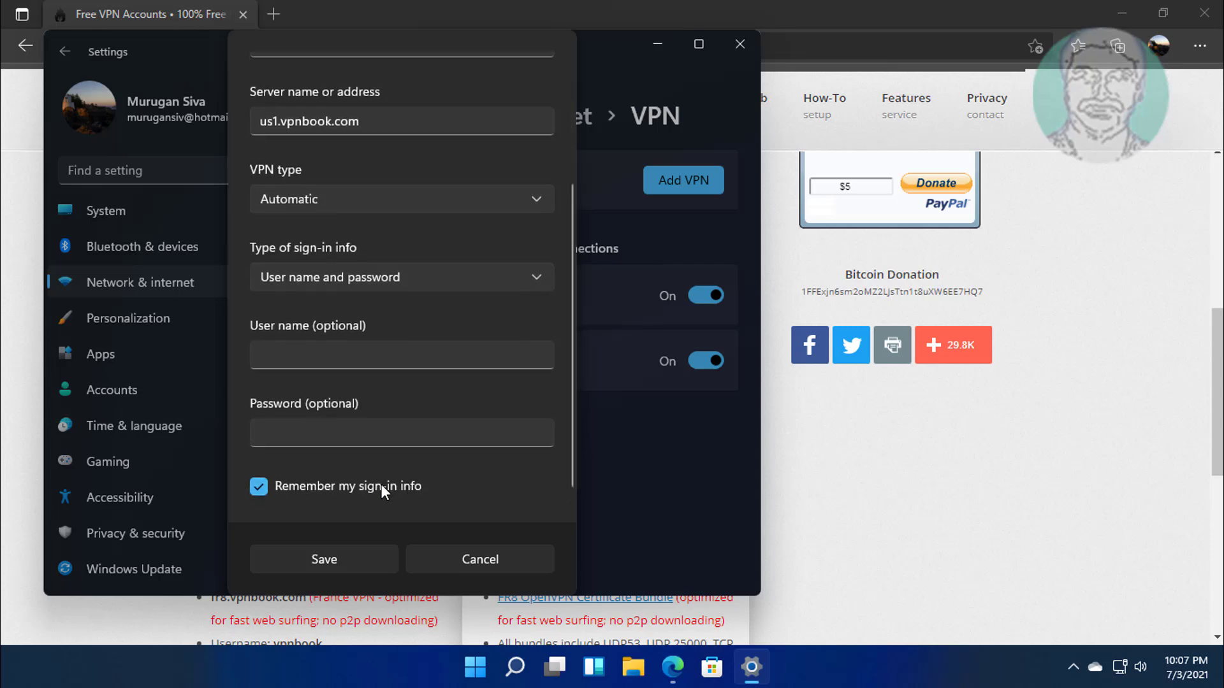
Save New VPN Connection, start connecting it, and dismiss the sign-in notification.
click(320, 562)
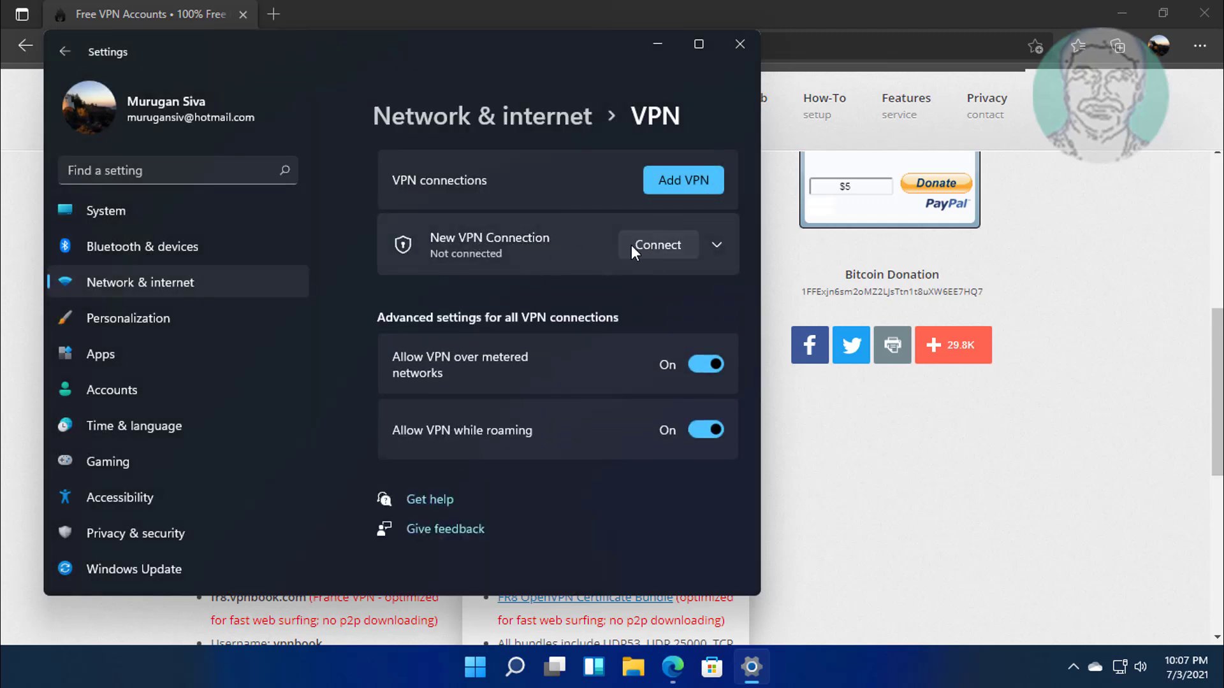
click(660, 241)
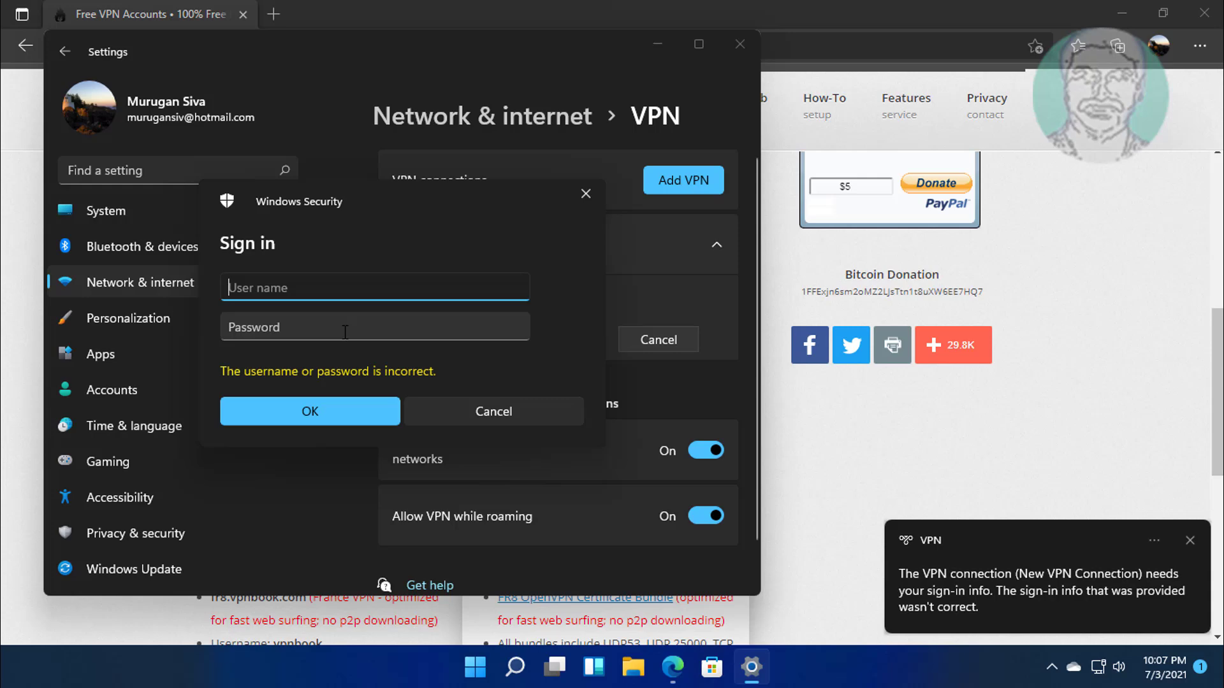
click(1188, 540)
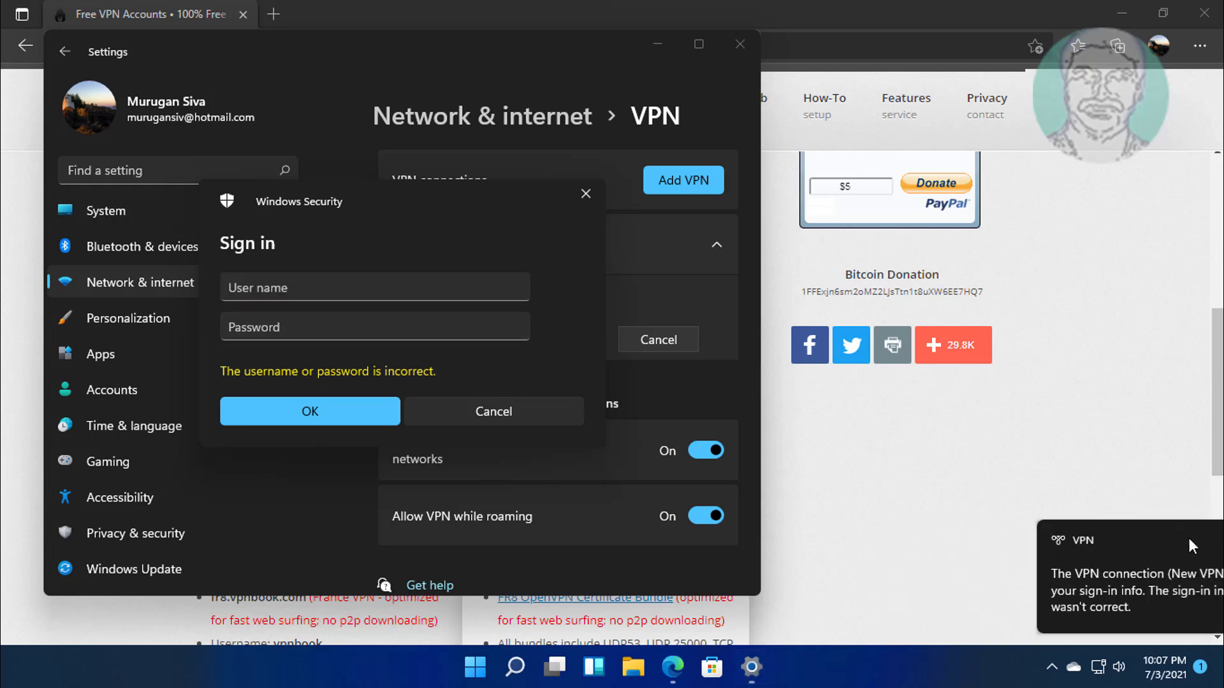
Copy the published VPNBook username from the Edge page.
click(839, 611)
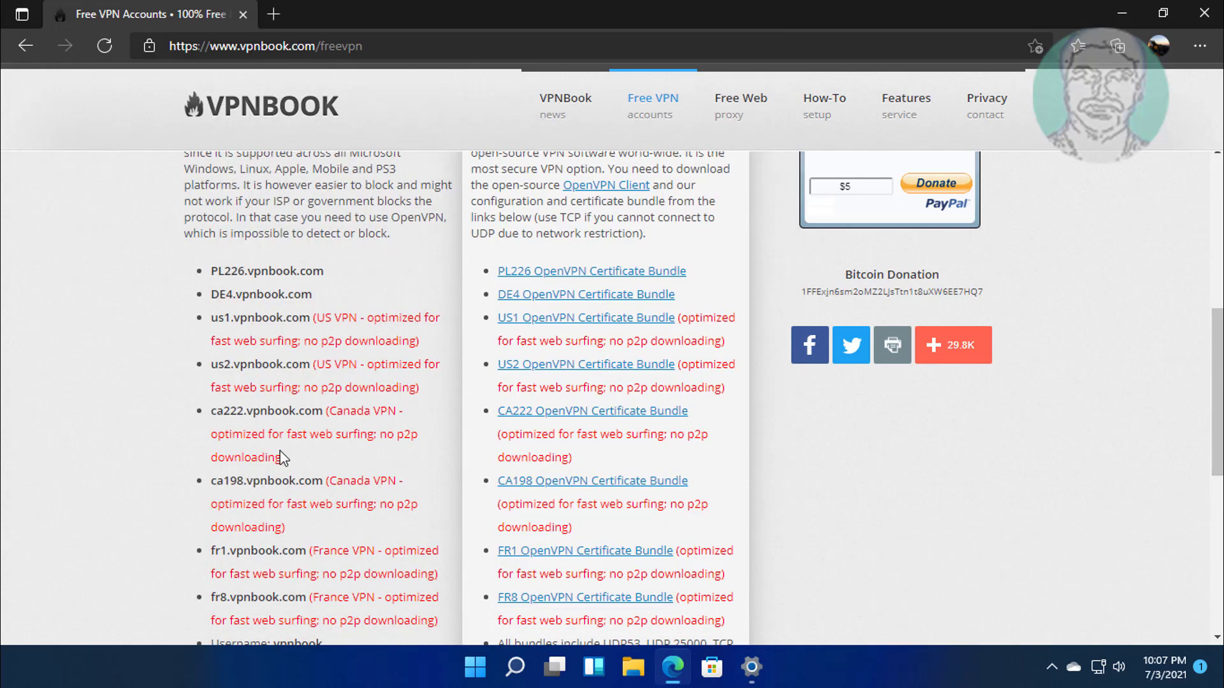
scroll(281, 450, down, 5)
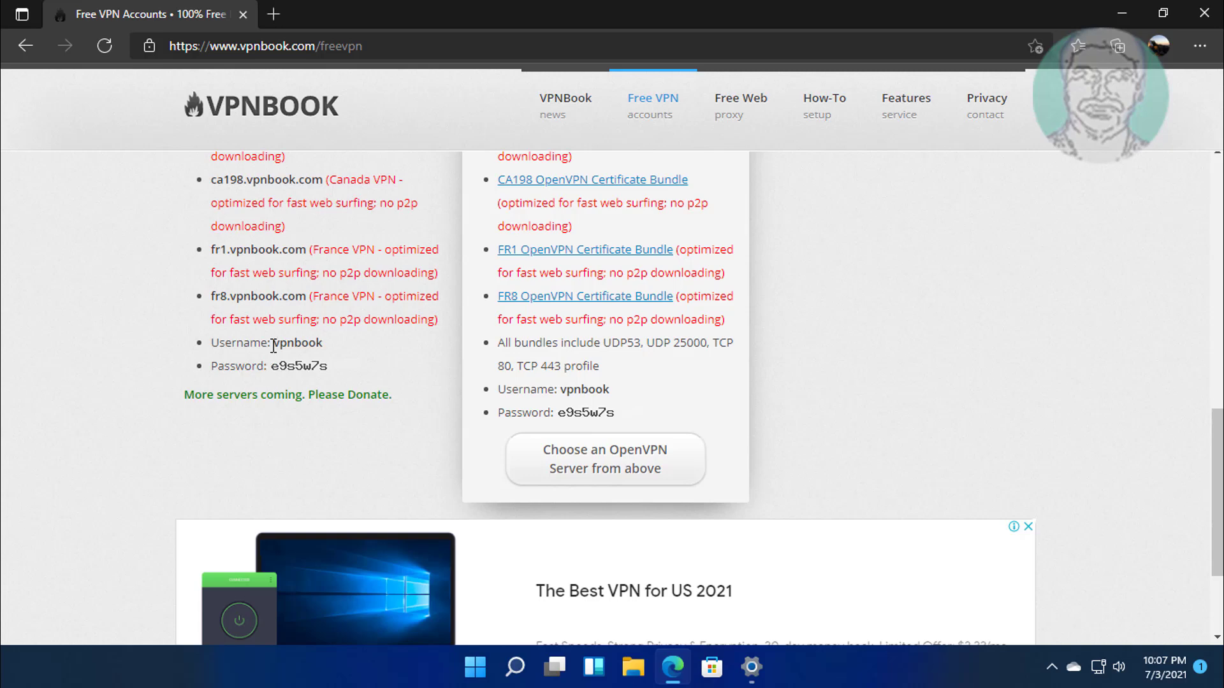
drag(275, 344, 328, 349)
key(ctrl+c)
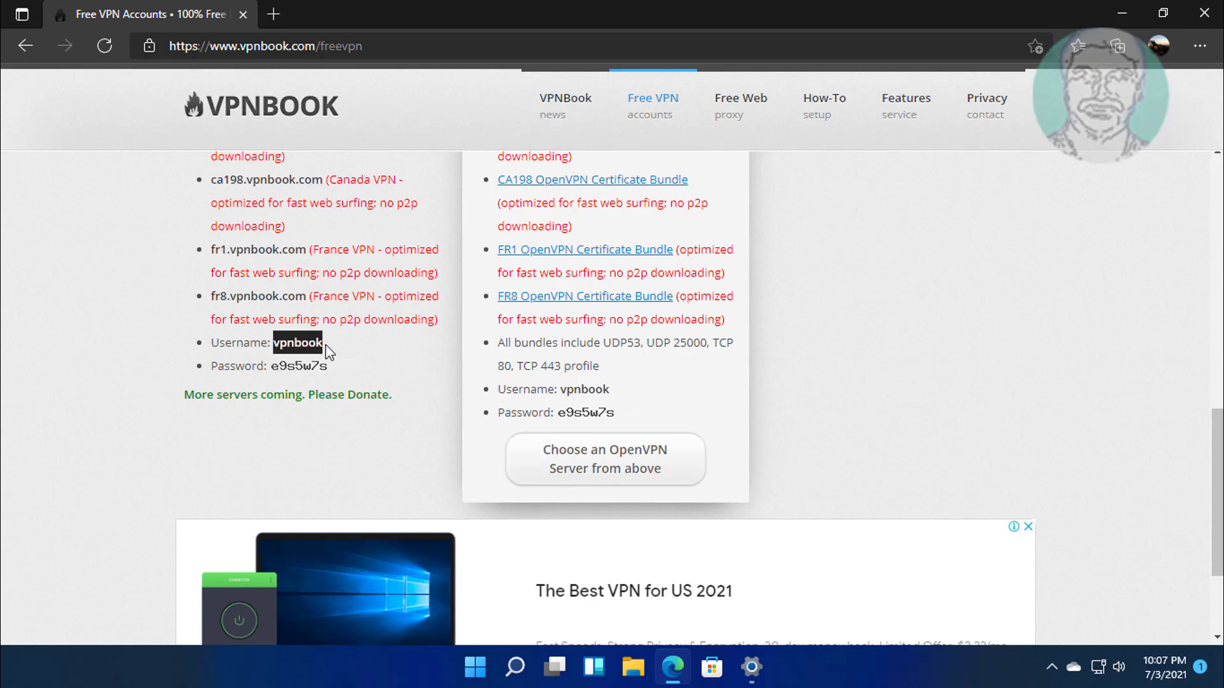
right_click(343, 369)
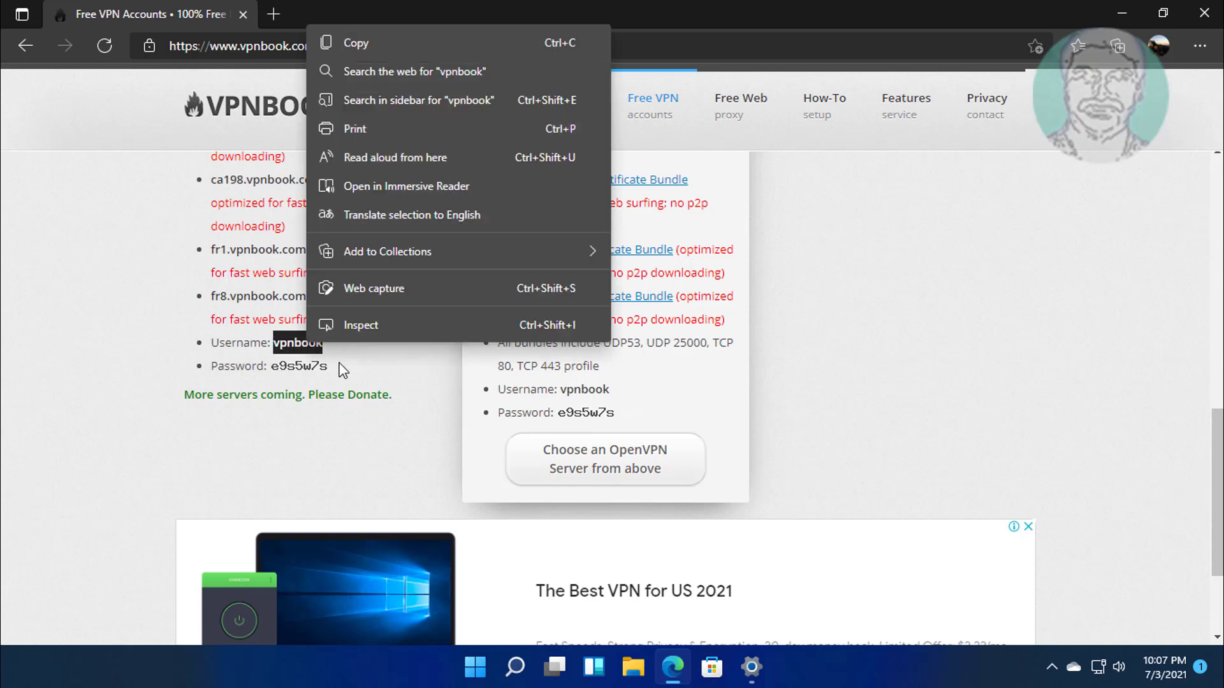
click(361, 42)
Paste the copied VPNBook username into the Windows Security sign-in prompt.
click(751, 666)
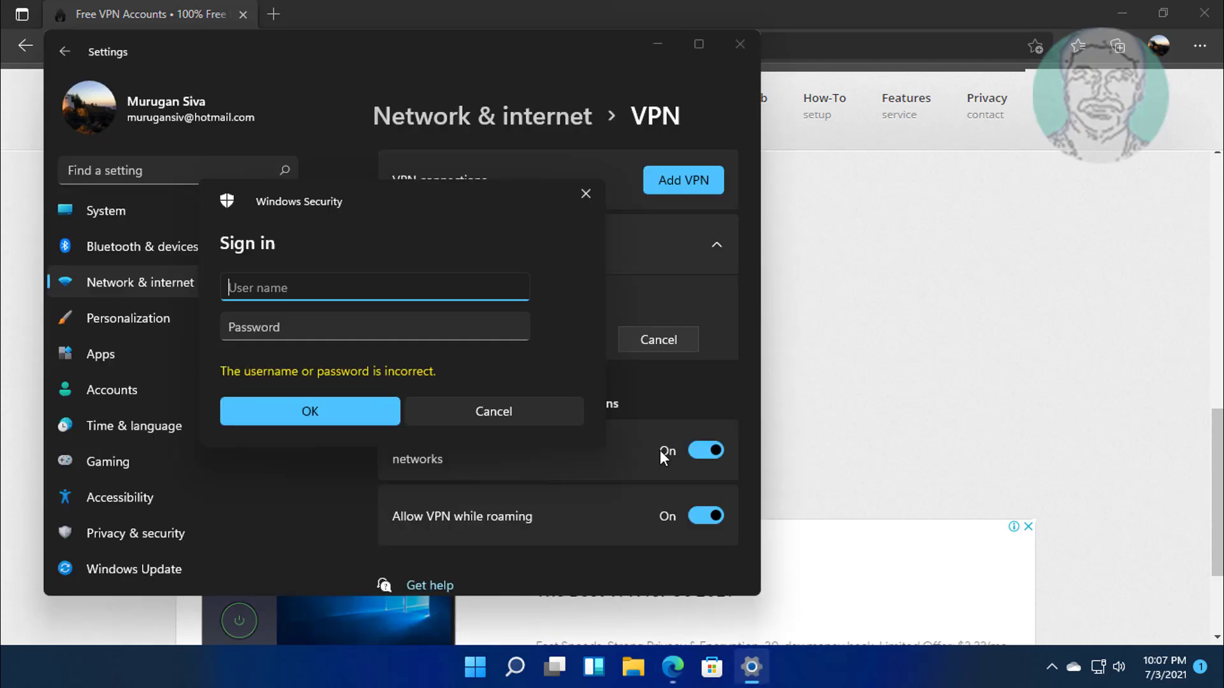
right_click(235, 286)
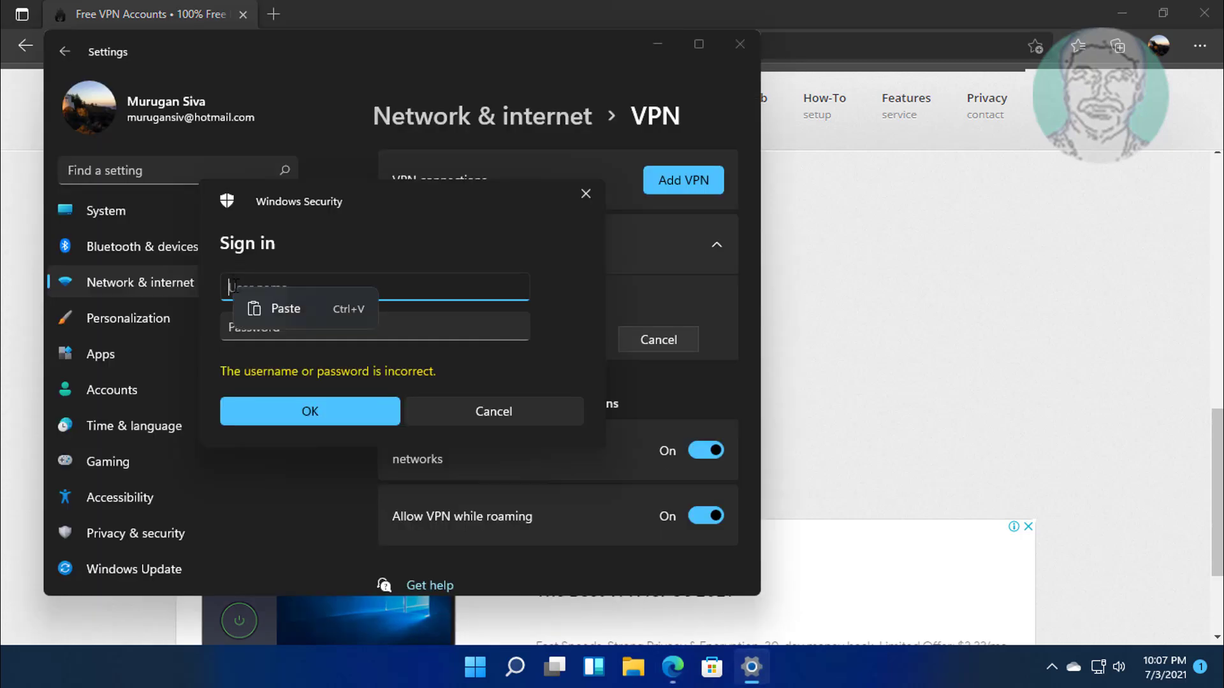
click(270, 313)
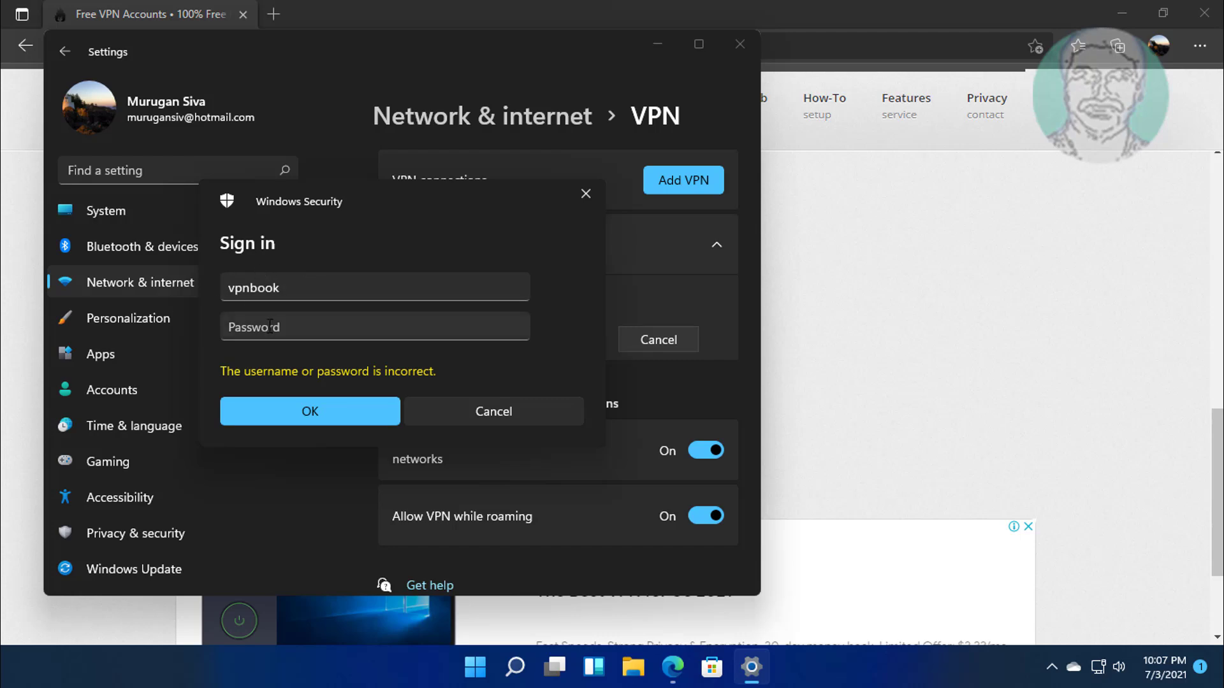
click(269, 326)
Enter the VPNBook password read from the web page and submit the sign-in.
click(670, 668)
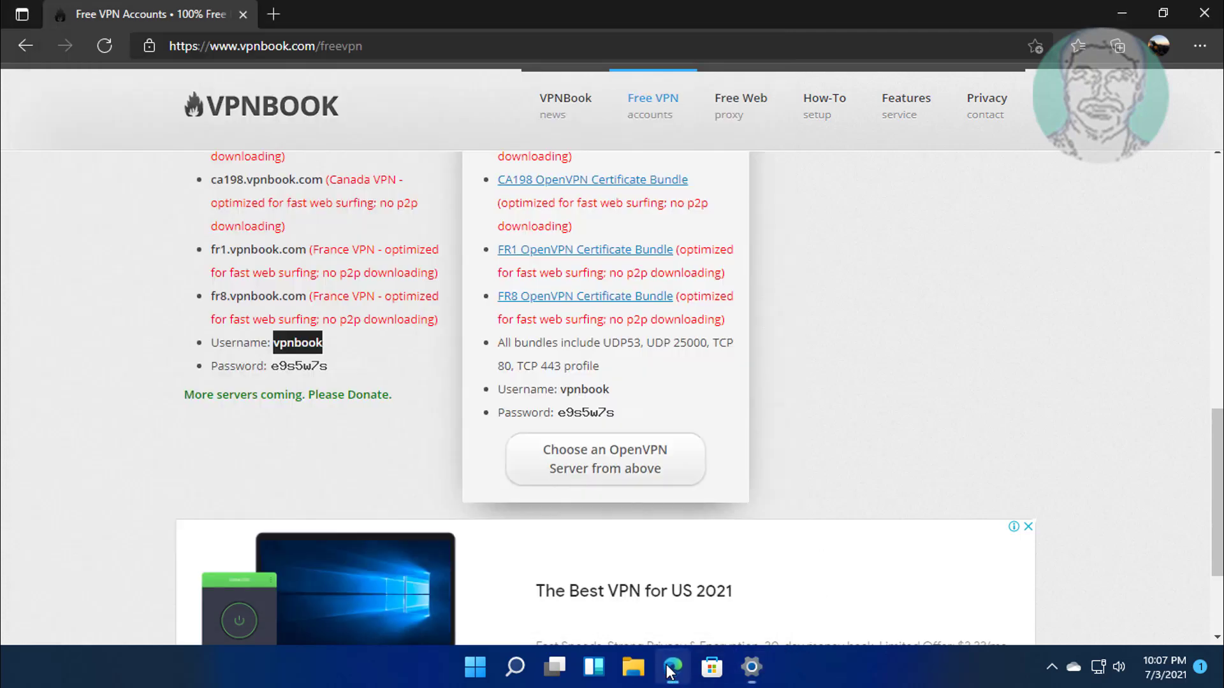
click(752, 667)
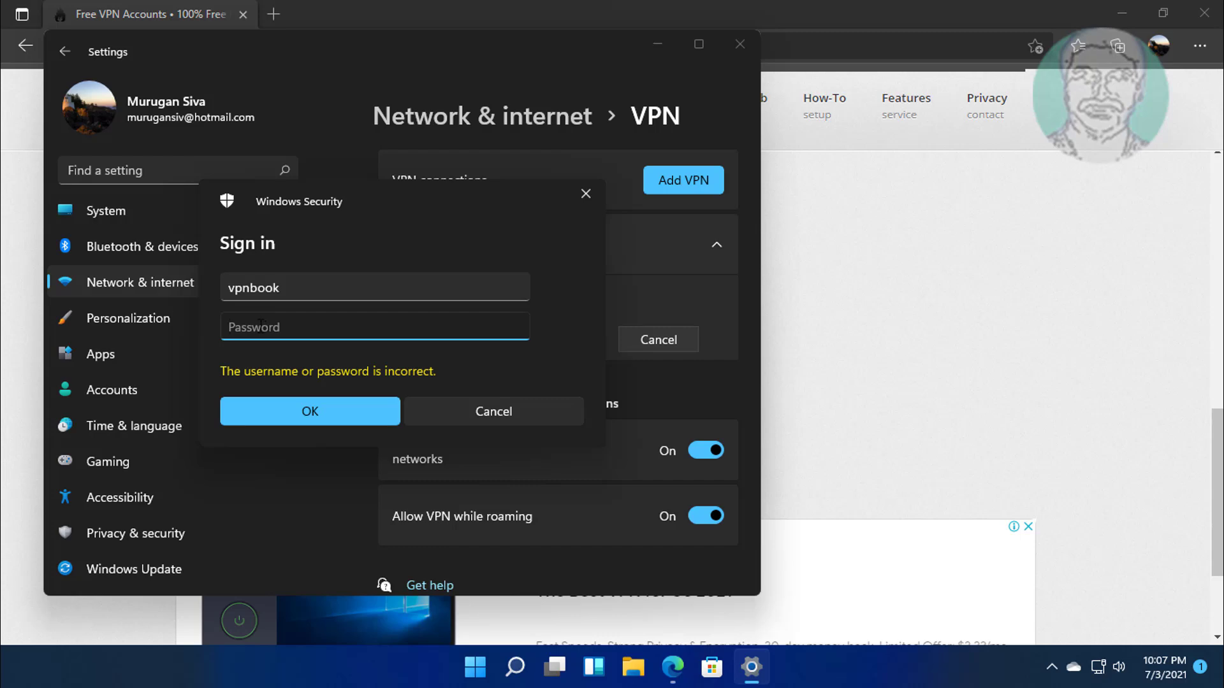
text(e83zuxb)
click(302, 411)
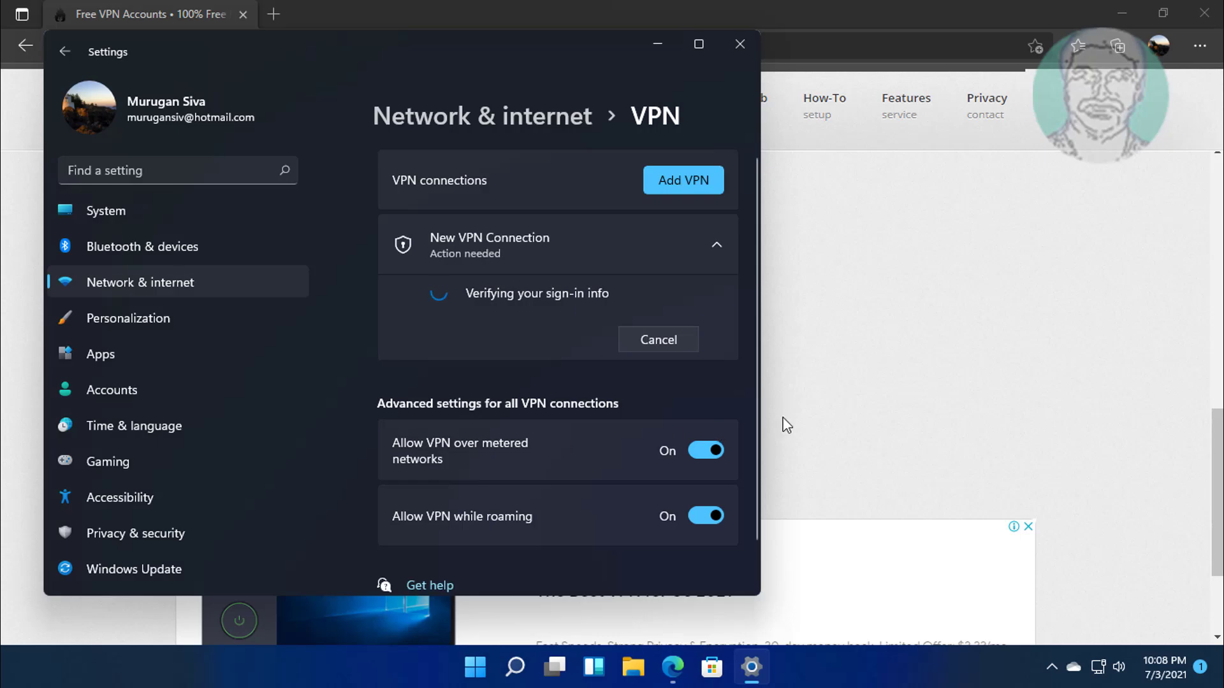
Minimize Edge and wait until New VPN Connection shows Connected.
click(1123, 13)
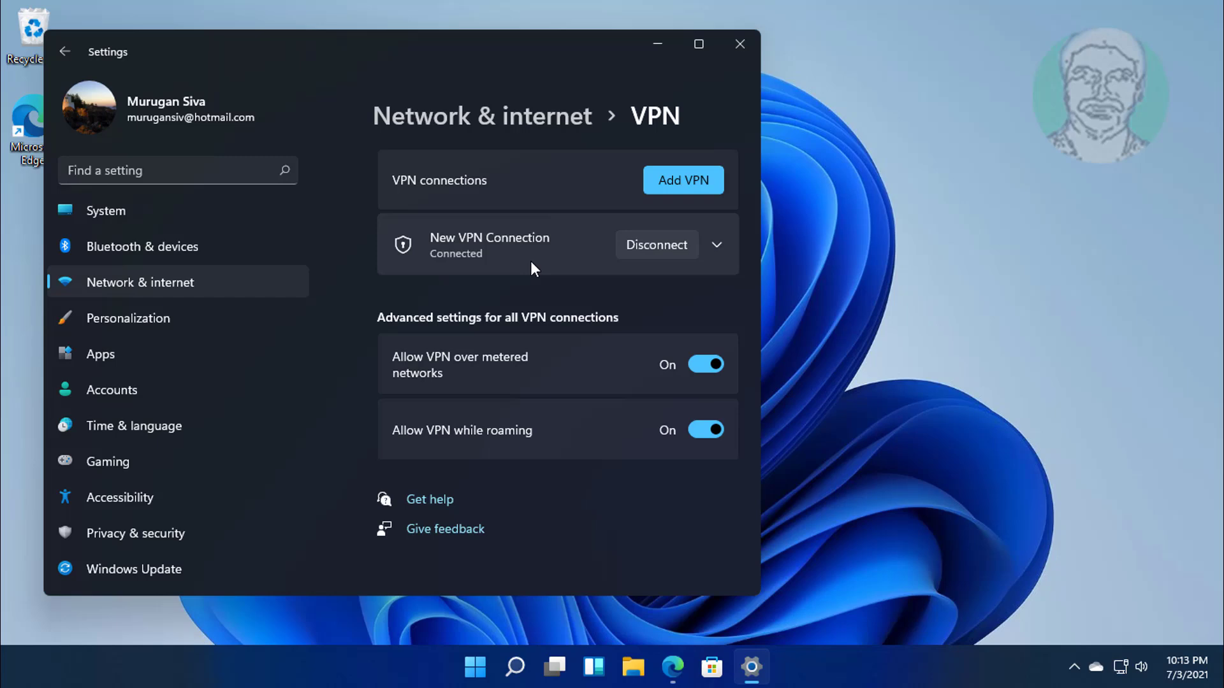
click(717, 247)
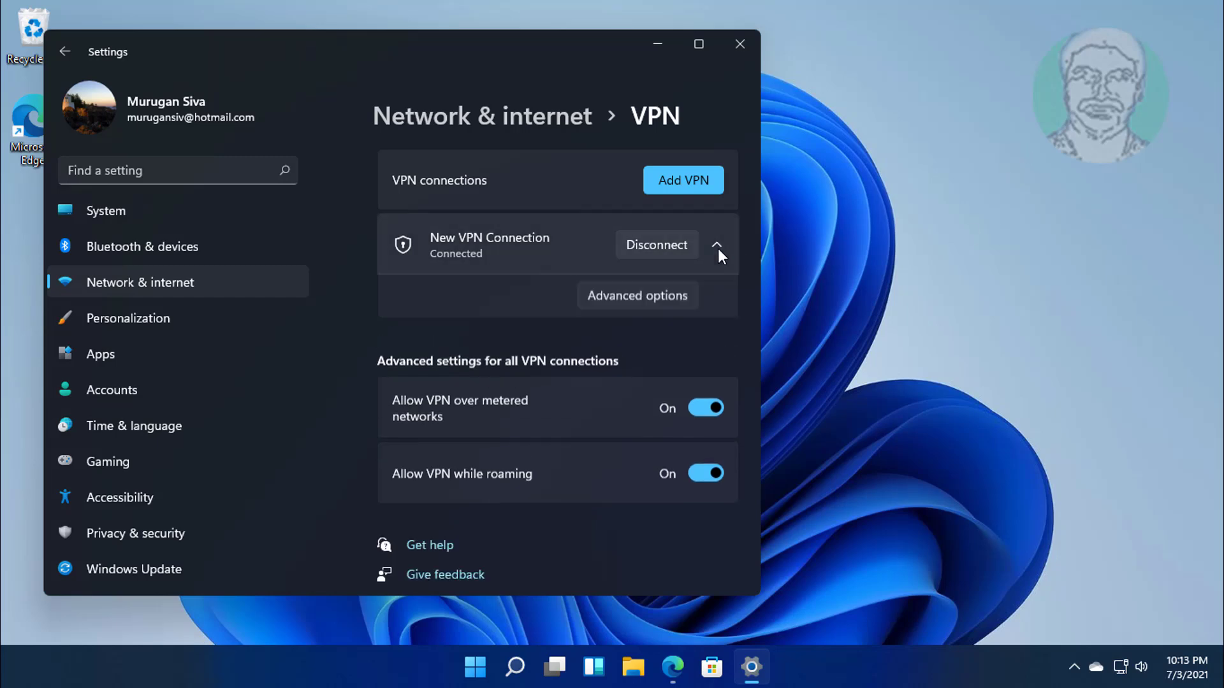
click(718, 247)
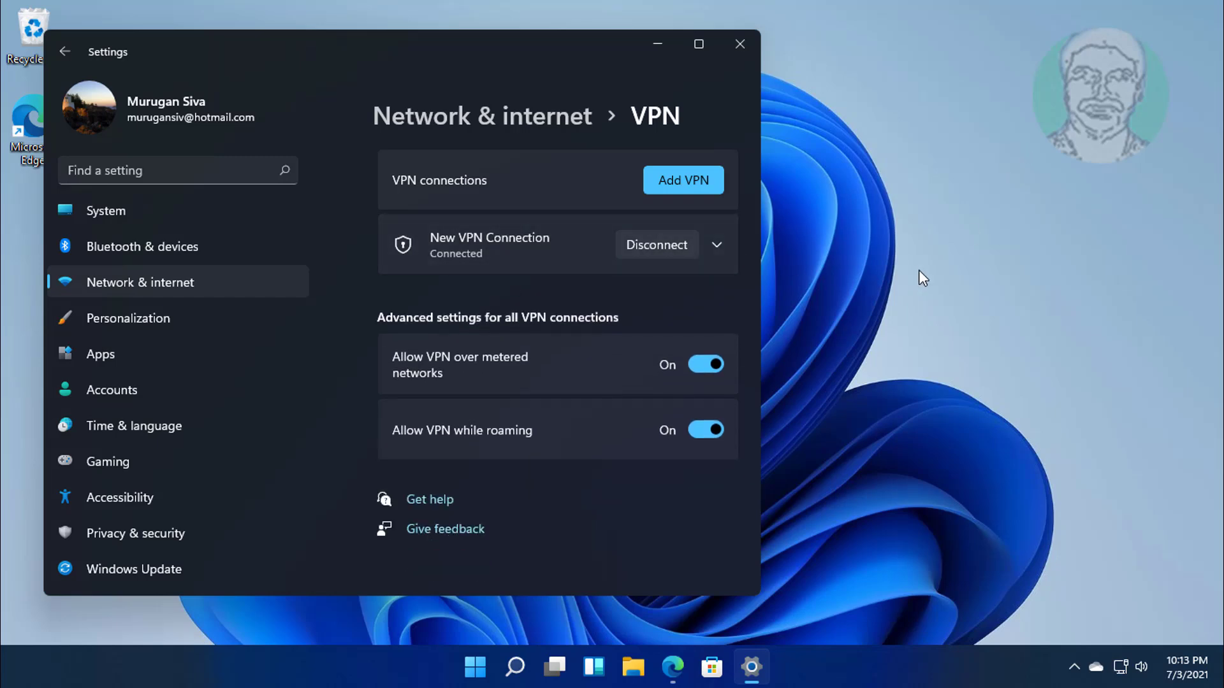